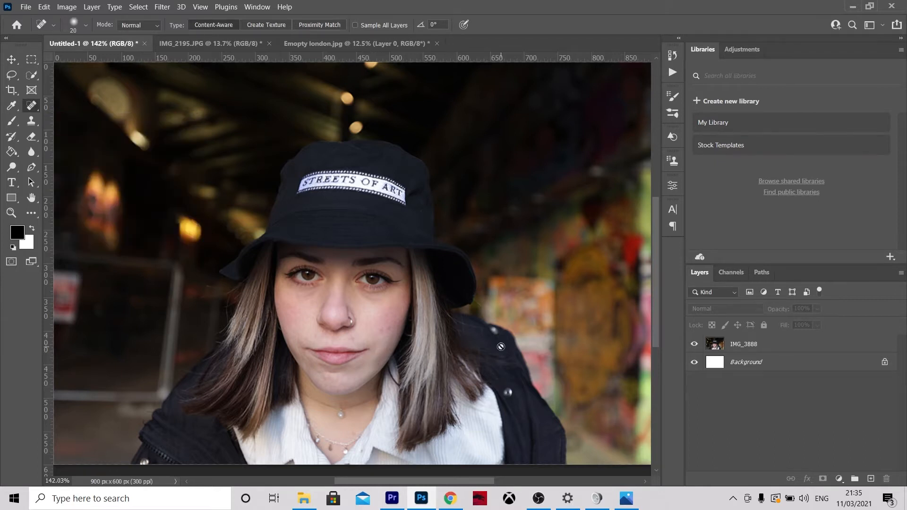
- Duplicate the IMG_3888 layer to retouch on a copy
{"action": "left_click", "coordinate": [768, 346]}
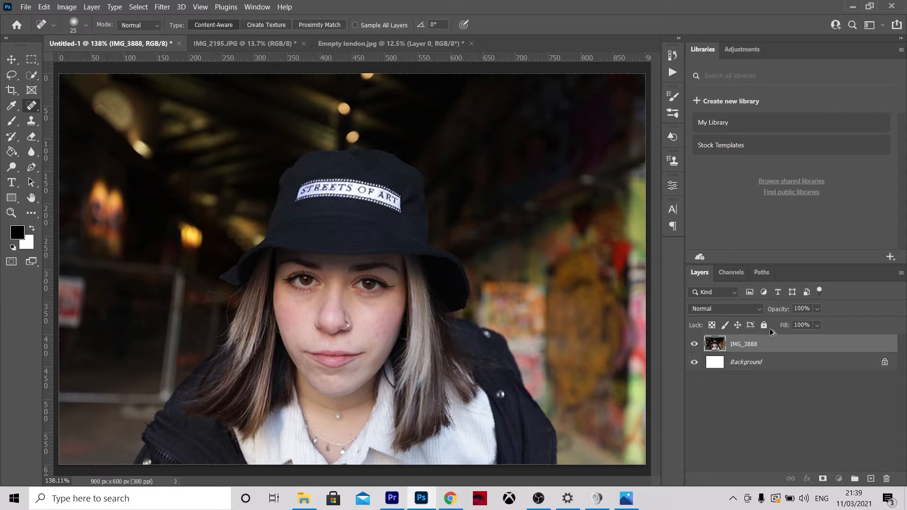
{"action": "key", "text": "ctrl+j"}
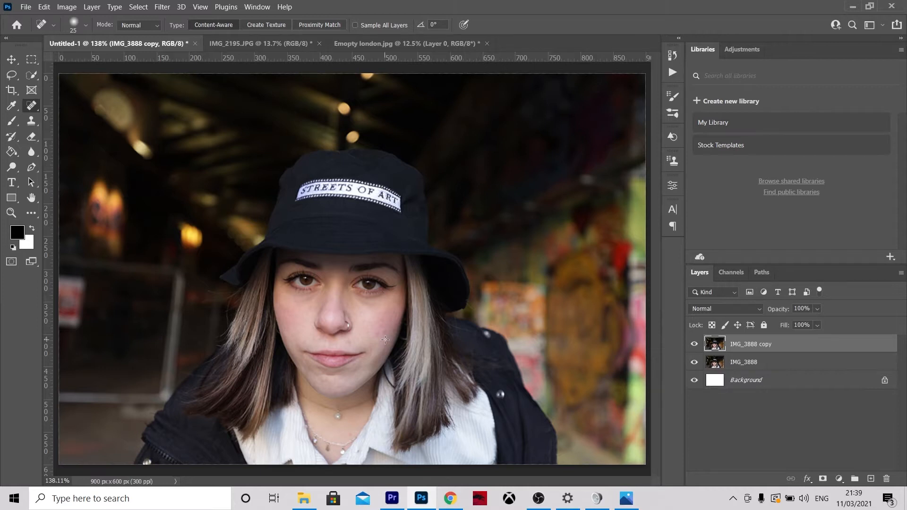
- Choose the Spot Healing Brush and set its size to 29 px for work on the face
{"action": "left_click", "coordinate": [30, 109]}
{"action": "scroll", "coordinate": [382, 337], "scroll_direction": "up", "scroll_amount": 8}
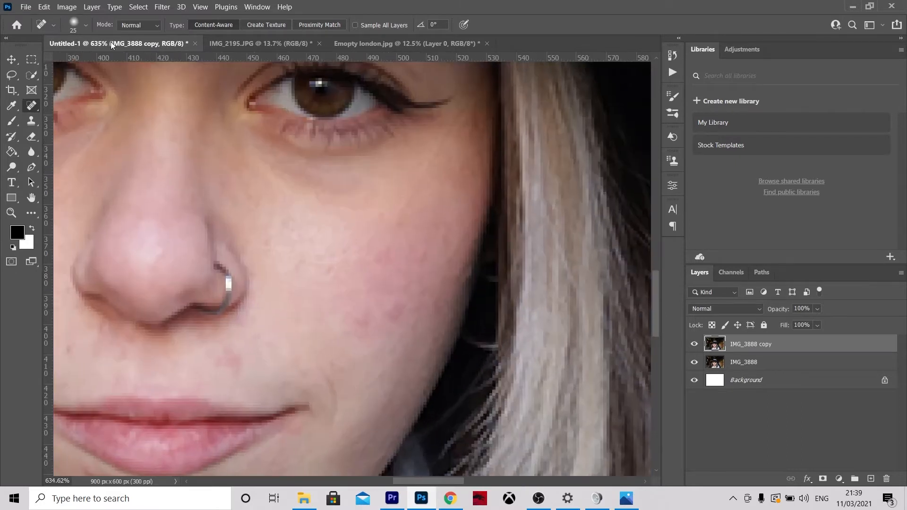
{"action": "scroll", "coordinate": [231, 200], "scroll_direction": "down", "scroll_amount": 2}
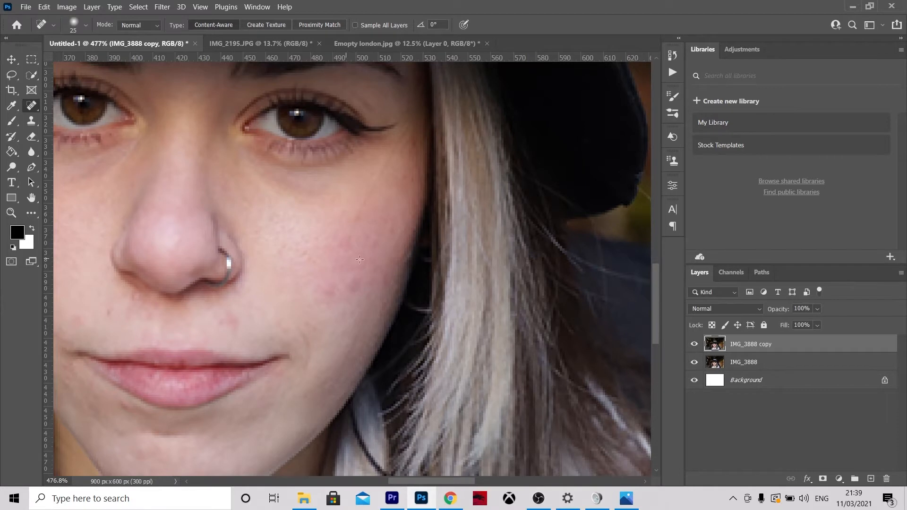
{"action": "left_click", "coordinate": [87, 24]}
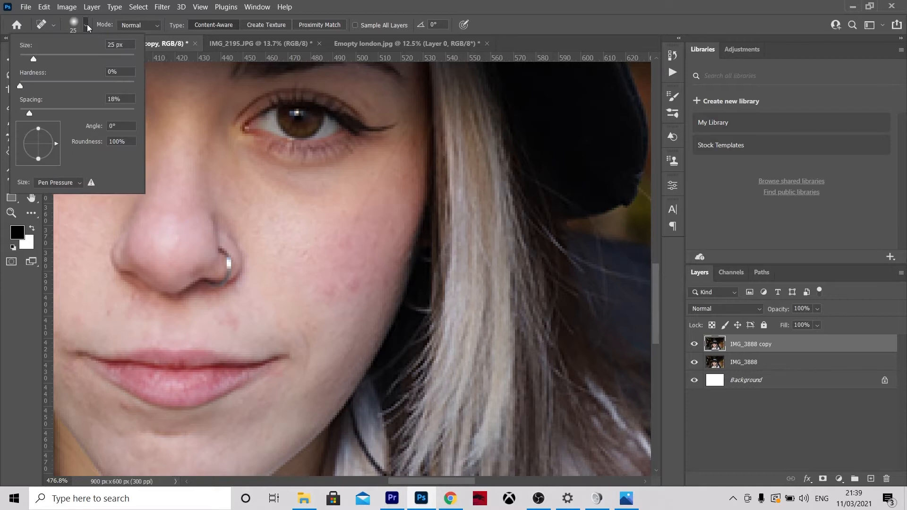
{"action": "mouse_move", "coordinate": [33, 60]}
{"action": "left_mouse_down"}
{"action": "mouse_move", "coordinate": [80, 61]}
{"action": "mouse_move", "coordinate": [37, 70]}
{"action": "left_mouse_up"}
{"action": "left_click", "coordinate": [532, 32]}
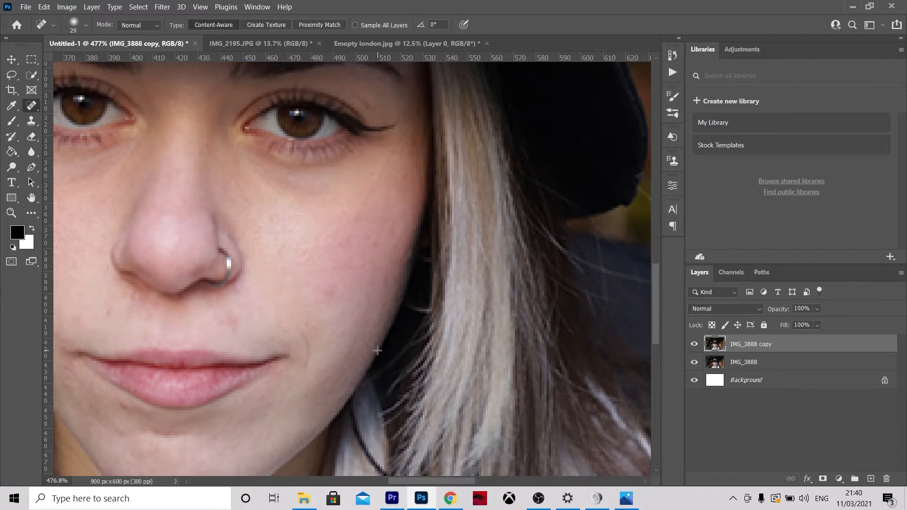
- Heal the red blemishes on the cheek beside the nose ring and above the upper lip
{"action": "left_click", "coordinate": [327, 290]}
{"action": "left_click", "coordinate": [335, 292]}
{"action": "left_click", "coordinate": [238, 334]}
- Reduce the healing brush to 9 px and heal marks near the mouth corner, lower cheek, jaw, opposite cheek and nose bridge
{"action": "key", "text": "bracketleft"}
{"action": "key", "text": "bracketleft"}
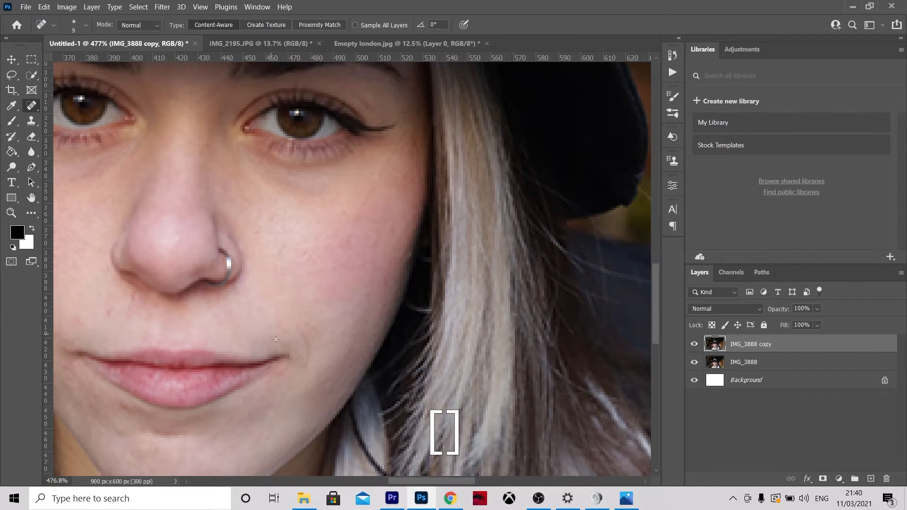
{"action": "mouse_move", "coordinate": [282, 330]}
{"action": "left_mouse_down"}
{"action": "mouse_move", "coordinate": [293, 337]}
{"action": "mouse_move", "coordinate": [277, 330]}
{"action": "left_mouse_up"}
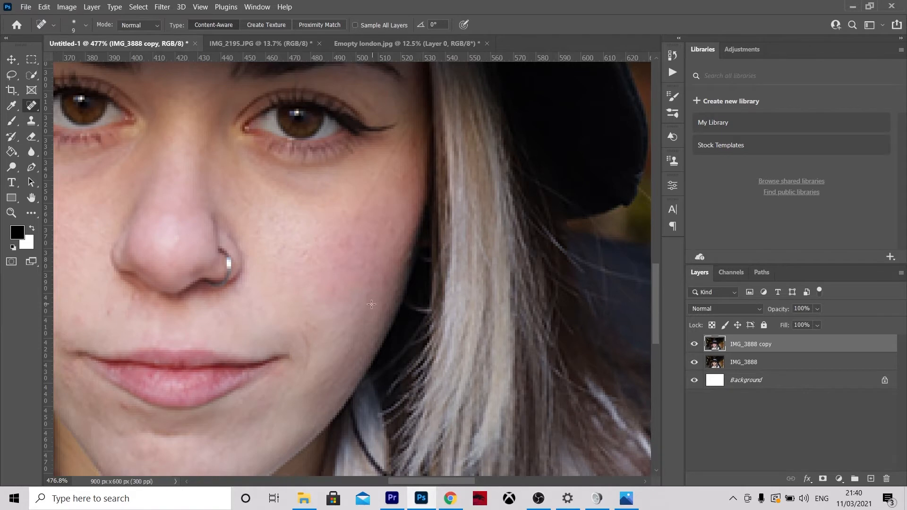
{"action": "mouse_move", "coordinate": [378, 284]}
{"action": "left_mouse_down"}
{"action": "mouse_move", "coordinate": [391, 335]}
{"action": "mouse_move", "coordinate": [383, 305]}
{"action": "left_mouse_up"}
{"action": "left_click_drag", "start_coordinate": [357, 342], "coordinate": [347, 376]}
{"action": "mouse_move", "coordinate": [132, 299]}
{"action": "left_mouse_down"}
{"action": "mouse_move", "coordinate": [130, 320]}
{"action": "mouse_move", "coordinate": [78, 324]}
{"action": "left_mouse_up"}
{"action": "left_click", "coordinate": [189, 153]}
- Heal the redness and uneven spots across the upper cheek on the nose-ring side
{"action": "mouse_move", "coordinate": [388, 222]}
{"action": "left_mouse_down"}
{"action": "mouse_move", "coordinate": [394, 240]}
{"action": "mouse_move", "coordinate": [378, 249]}
{"action": "left_mouse_up"}
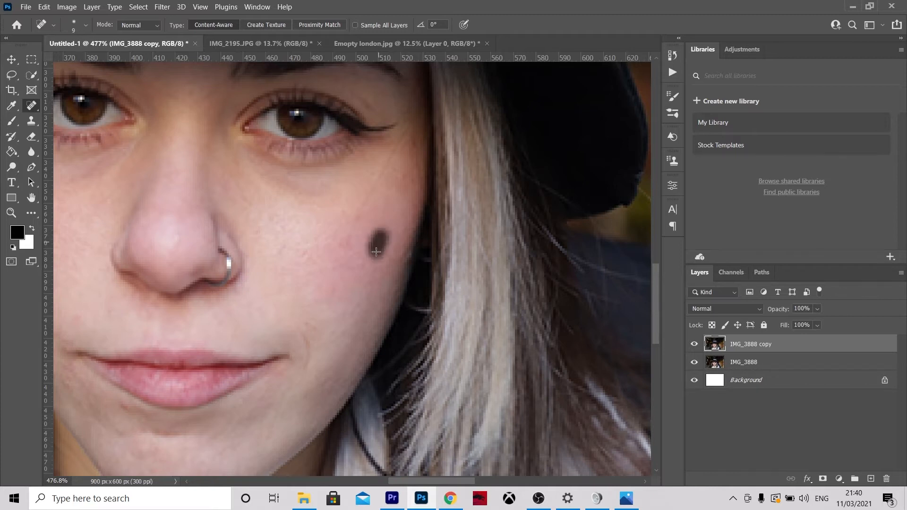
{"action": "left_click", "coordinate": [377, 267]}
{"action": "left_click", "coordinate": [374, 269]}
{"action": "left_click_drag", "start_coordinate": [347, 255], "coordinate": [358, 226]}
{"action": "left_click", "coordinate": [357, 221]}
{"action": "left_click", "coordinate": [383, 169]}
{"action": "left_click_drag", "start_coordinate": [380, 174], "coordinate": [360, 220]}
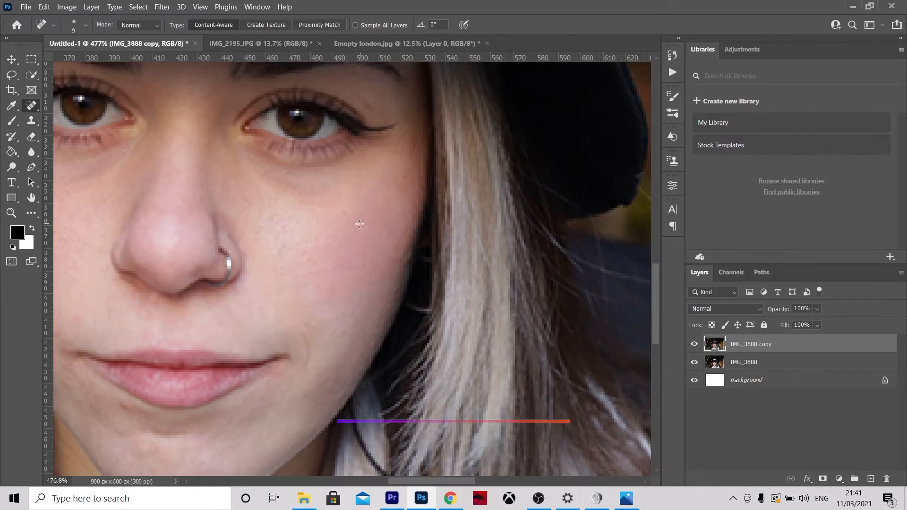
{"action": "mouse_move", "coordinate": [416, 118]}
{"action": "left_mouse_down"}
{"action": "mouse_move", "coordinate": [373, 230]}
{"action": "mouse_move", "coordinate": [346, 268]}
{"action": "left_mouse_up"}
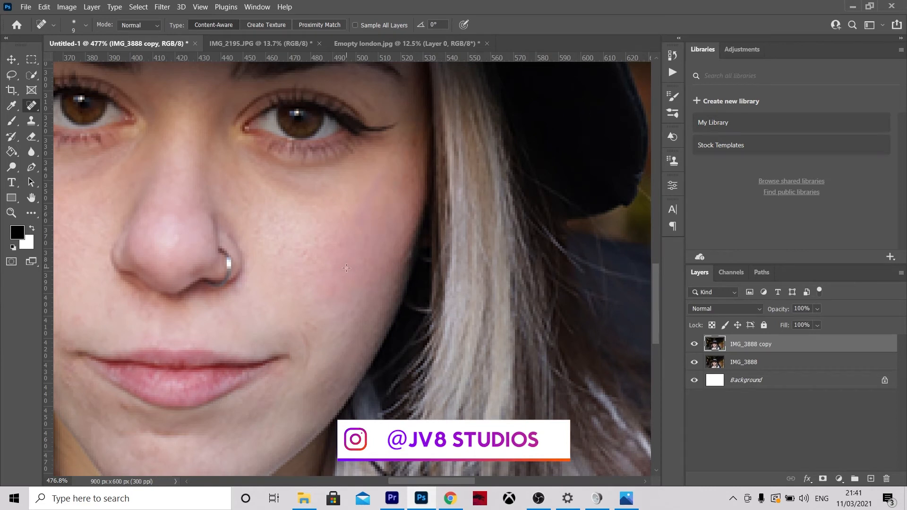
- Heal the small marks beside the outer corner of the eye on the nose-ring side, up to the hairline
{"action": "left_click_drag", "start_coordinate": [390, 163], "coordinate": [405, 138]}
{"action": "left_click", "coordinate": [406, 131]}
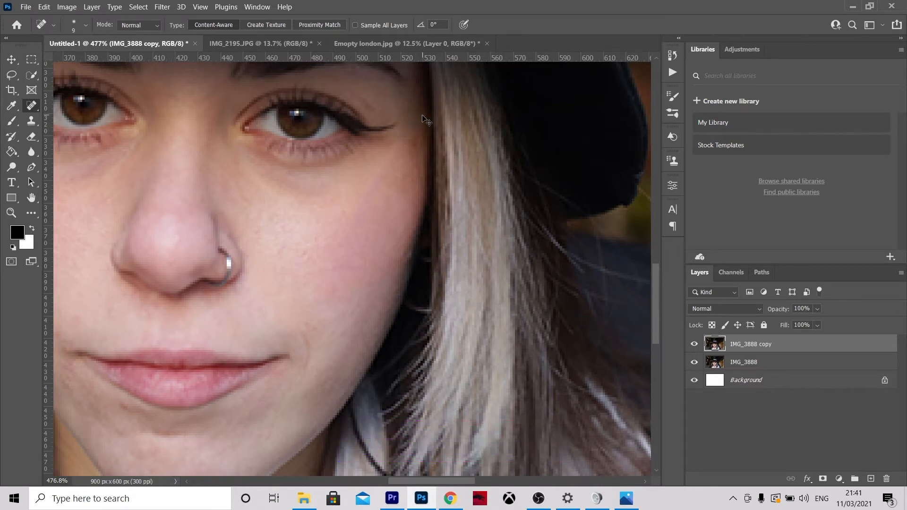
{"action": "left_click_drag", "start_coordinate": [412, 117], "coordinate": [416, 141]}
{"action": "left_click", "coordinate": [421, 132]}
- Compare the retouched copy with the original by lowering its layer opacity, and restore it to 100%
{"action": "scroll", "coordinate": [427, 255], "scroll_direction": "down", "scroll_amount": 6}
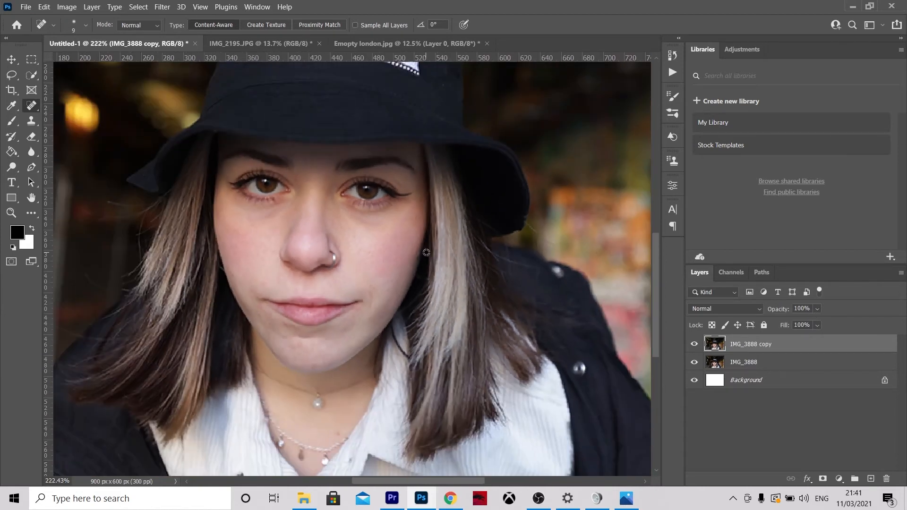
{"action": "scroll", "coordinate": [426, 255], "scroll_direction": "down", "scroll_amount": 5}
{"action": "scroll", "coordinate": [370, 340], "scroll_direction": "up", "scroll_amount": 4}
{"action": "scroll", "coordinate": [369, 340], "scroll_direction": "down", "scroll_amount": 3}
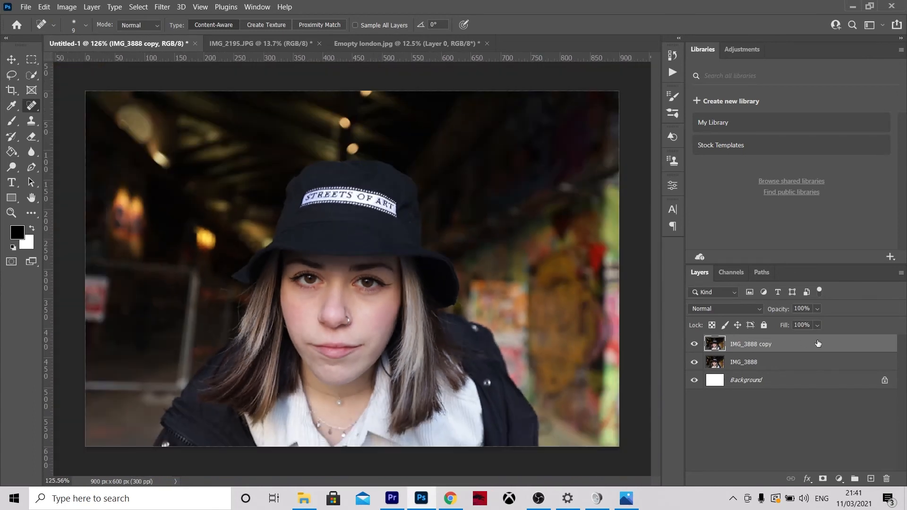
{"action": "left_click", "coordinate": [817, 309]}
{"action": "left_click_drag", "start_coordinate": [815, 324], "coordinate": [790, 330]}
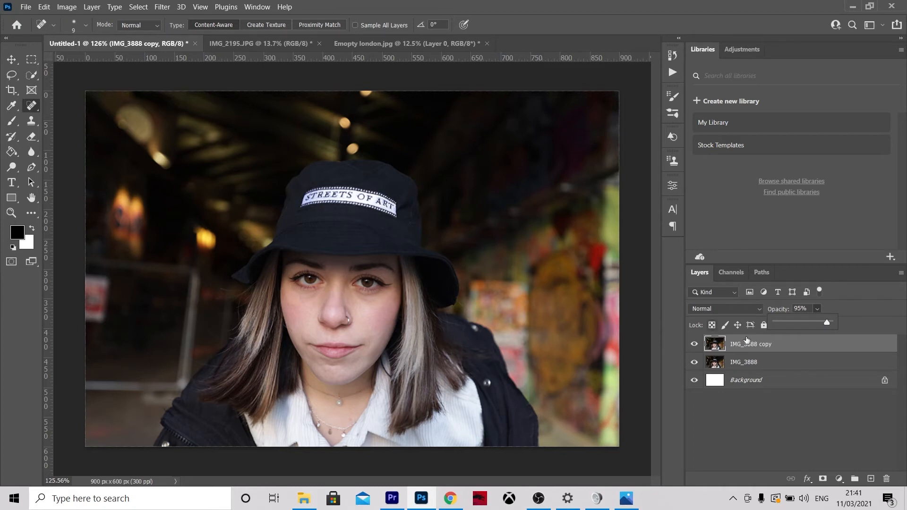
{"action": "left_click_drag", "start_coordinate": [829, 319], "coordinate": [879, 334]}
- Heal the spots above the upper lip and on the skin toward the cheek opposite the nose ring
{"action": "scroll", "coordinate": [316, 341], "scroll_direction": "up", "scroll_amount": 3}
{"action": "scroll", "coordinate": [316, 341], "scroll_direction": "up", "scroll_amount": 5}
{"action": "left_click", "coordinate": [305, 335]}
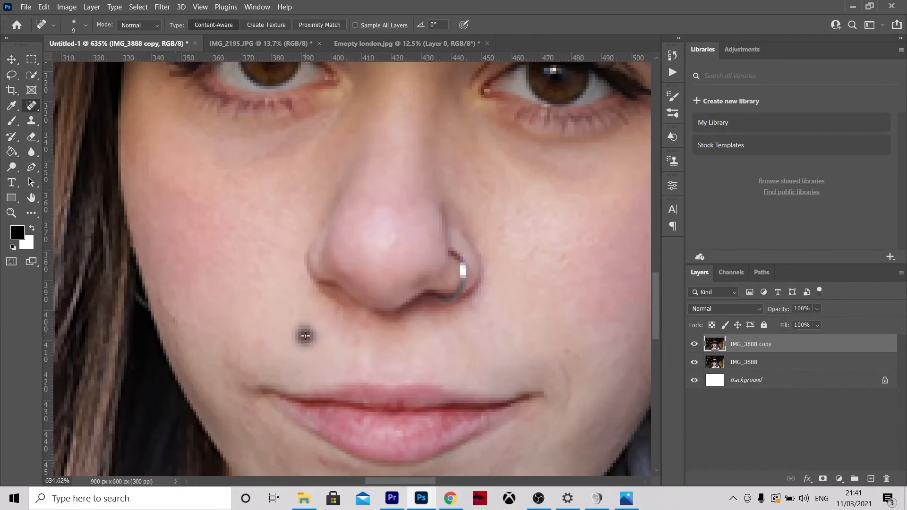
{"action": "left_click", "coordinate": [363, 331]}
{"action": "left_click", "coordinate": [372, 330]}
{"action": "left_click", "coordinate": [258, 348]}
{"action": "left_click", "coordinate": [267, 338]}
- Heal the marks on the outer cheek and along the face edge opposite the nose ring
{"action": "left_click", "coordinate": [179, 262]}
{"action": "left_click", "coordinate": [159, 280]}
{"action": "left_click_drag", "start_coordinate": [159, 286], "coordinate": [171, 308]}
{"action": "left_click", "coordinate": [180, 345]}
- Heal the blemishes below the lower lip and down the side of the chin opposite the nose ring
{"action": "scroll", "coordinate": [260, 419], "scroll_direction": "down", "scroll_amount": 3}
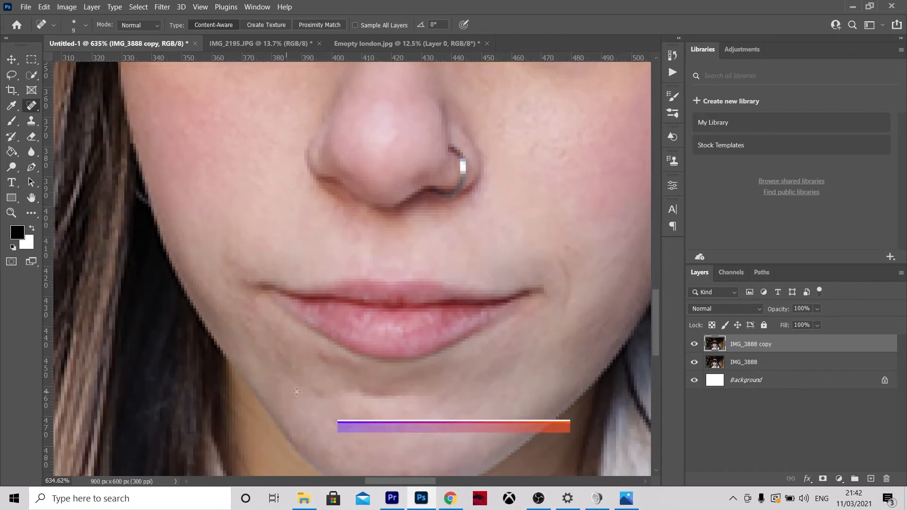
{"action": "left_click_drag", "start_coordinate": [324, 361], "coordinate": [331, 365]}
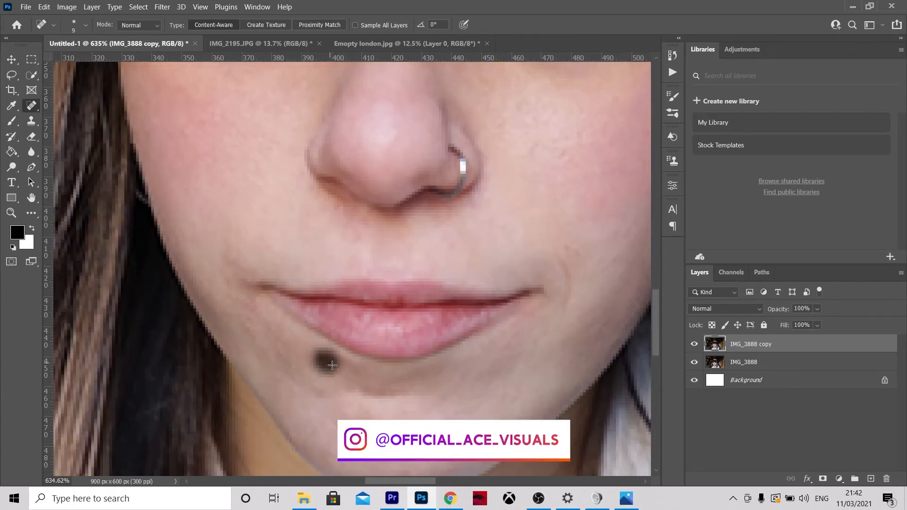
{"action": "left_click", "coordinate": [312, 393]}
{"action": "left_click_drag", "start_coordinate": [272, 355], "coordinate": [297, 376]}
{"action": "left_click", "coordinate": [254, 315]}
{"action": "left_click", "coordinate": [243, 300]}
{"action": "left_click_drag", "start_coordinate": [243, 314], "coordinate": [274, 368]}
{"action": "left_click", "coordinate": [252, 343]}
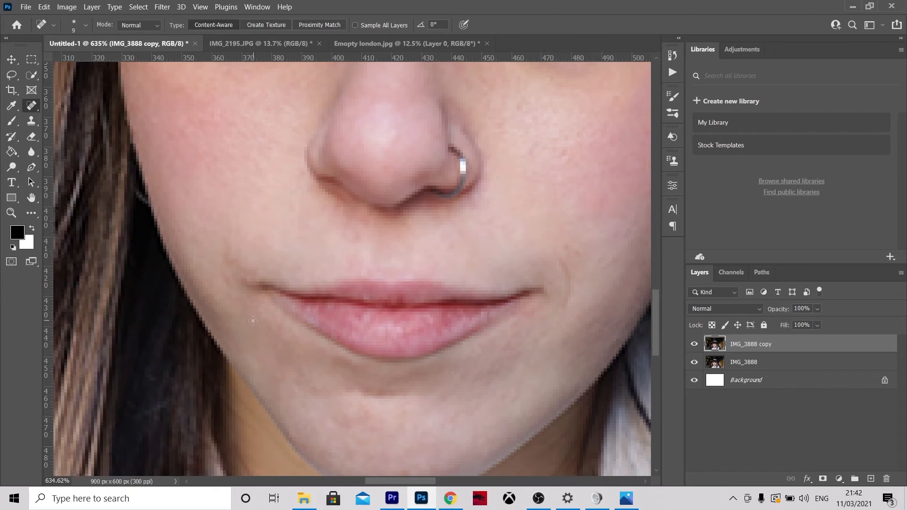
{"action": "left_click", "coordinate": [230, 314]}
- Smooth the skin around and above the mouth corner opposite the nose ring with short healing strokes
{"action": "left_click_drag", "start_coordinate": [226, 257], "coordinate": [238, 266]}
{"action": "left_click", "coordinate": [238, 278]}
{"action": "left_click", "coordinate": [255, 271]}
{"action": "left_click_drag", "start_coordinate": [229, 271], "coordinate": [219, 290]}
{"action": "left_click", "coordinate": [236, 247]}
{"action": "left_click_drag", "start_coordinate": [245, 244], "coordinate": [268, 248]}
{"action": "left_click", "coordinate": [304, 264]}
- Heal the cheek area beside the nostril opposite the nose ring with an 8 px brush
{"action": "scroll", "coordinate": [303, 227], "scroll_direction": "up", "scroll_amount": 3}
{"action": "left_click", "coordinate": [260, 279]}
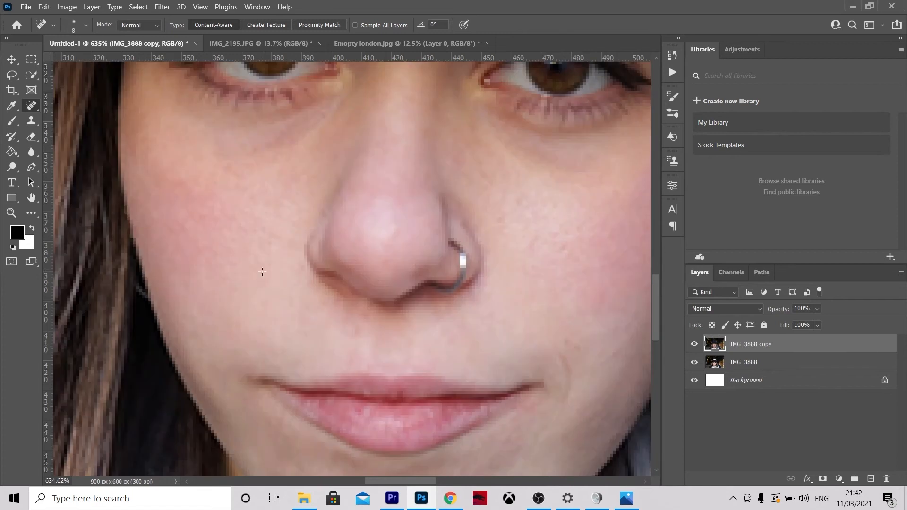
{"action": "left_click_drag", "start_coordinate": [266, 273], "coordinate": [267, 248]}
- Heal the remaining spots on the lower chin
{"action": "scroll", "coordinate": [238, 213], "scroll_direction": "down", "scroll_amount": 5}
{"action": "scroll", "coordinate": [229, 317], "scroll_direction": "up", "scroll_amount": 5}
{"action": "left_click_drag", "start_coordinate": [341, 331], "coordinate": [366, 384]}
{"action": "left_click", "coordinate": [376, 358]}
{"action": "left_click", "coordinate": [385, 369]}
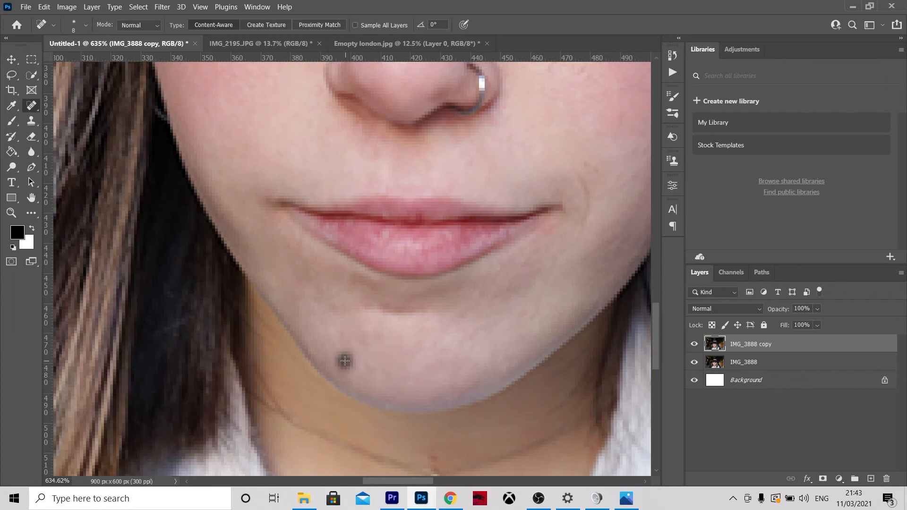
- Draw a freehand Lasso selection around the chin edge on the nose-ring side
{"action": "scroll", "coordinate": [347, 372], "scroll_direction": "down", "scroll_amount": 5}
{"action": "scroll", "coordinate": [342, 354], "scroll_direction": "up", "scroll_amount": 5}
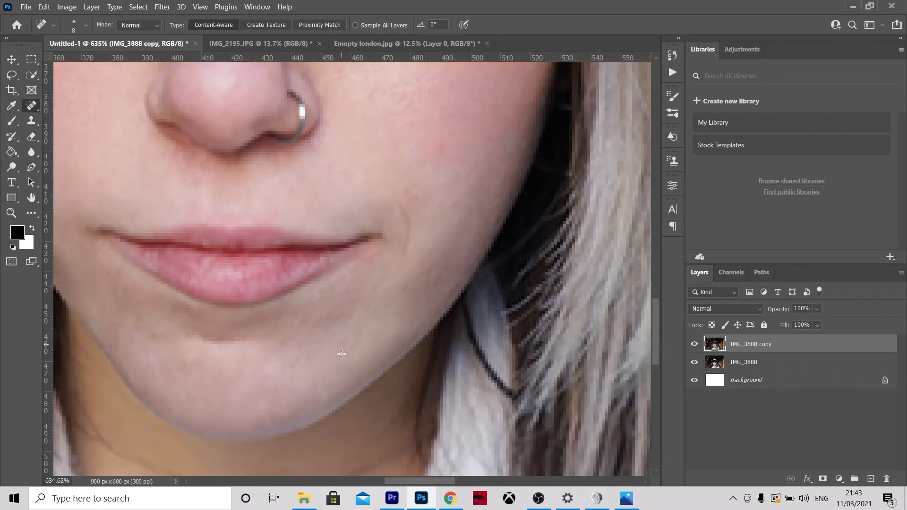
{"action": "left_click", "coordinate": [12, 75]}
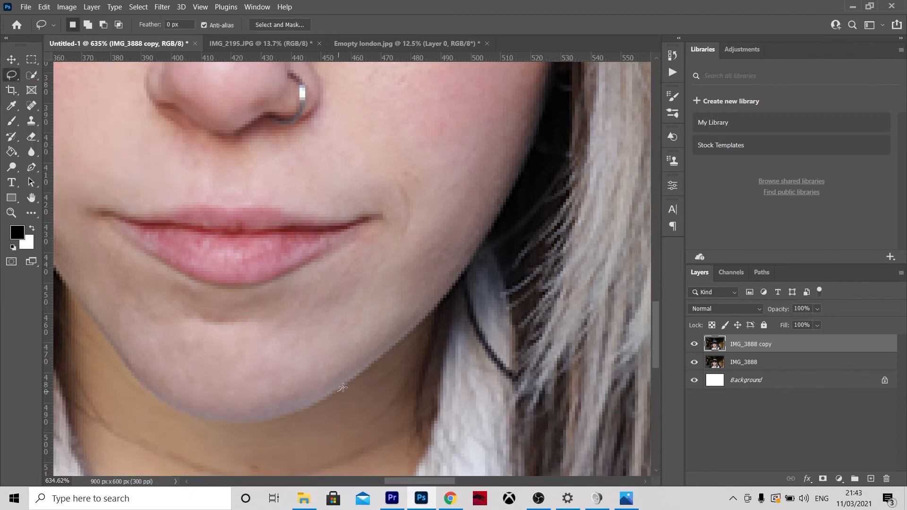
{"action": "mouse_move", "coordinate": [352, 381]}
{"action": "left_mouse_down"}
{"action": "mouse_move", "coordinate": [379, 350]}
{"action": "mouse_move", "coordinate": [370, 336]}
{"action": "mouse_move", "coordinate": [324, 344]}
{"action": "mouse_move", "coordinate": [309, 381]}
{"action": "mouse_move", "coordinate": [345, 389]}
{"action": "left_mouse_up"}
- Refine the lasso selection by subtracting and adding areas so its lower edge follows the jawline
{"action": "scroll", "coordinate": [328, 397], "scroll_direction": "up", "scroll_amount": 4}
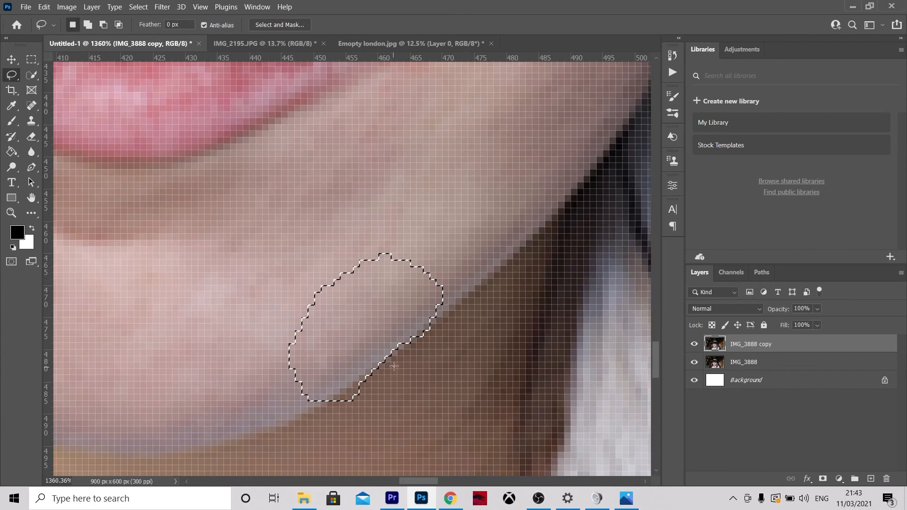
{"action": "mouse_move", "coordinate": [383, 362]}
{"action": "left_mouse_down"}
{"action": "mouse_move", "coordinate": [309, 411]}
{"action": "mouse_move", "coordinate": [371, 435]}
{"action": "mouse_move", "coordinate": [414, 379]}
{"action": "left_mouse_up"}
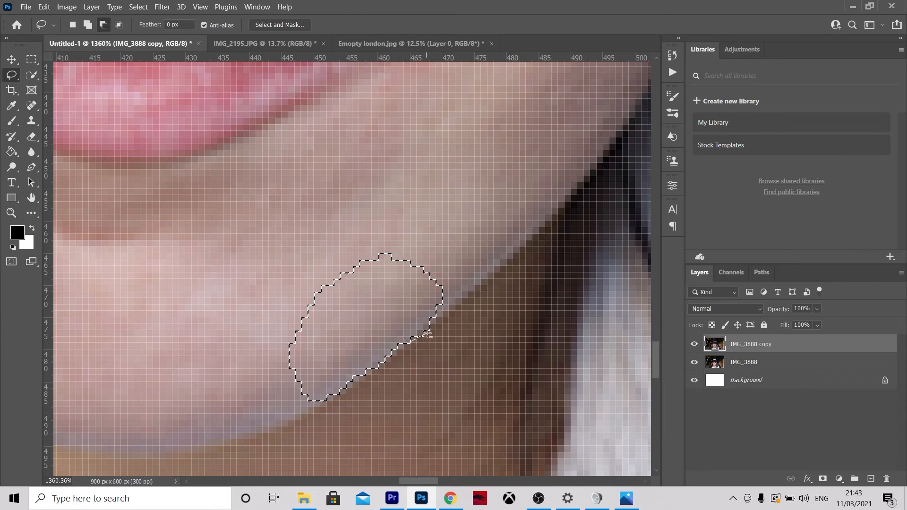
{"action": "mouse_move", "coordinate": [443, 320]}
{"action": "left_mouse_down"}
{"action": "mouse_move", "coordinate": [411, 338]}
{"action": "mouse_move", "coordinate": [435, 365]}
{"action": "mouse_move", "coordinate": [453, 347]}
{"action": "left_mouse_up"}
{"action": "key", "text": "shift"}
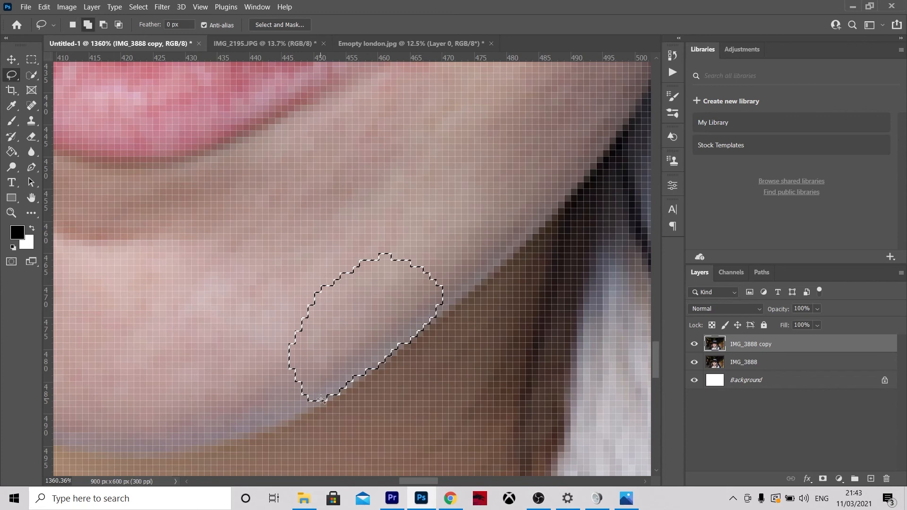
{"action": "mouse_move", "coordinate": [329, 404]}
{"action": "left_mouse_down"}
{"action": "mouse_move", "coordinate": [356, 371]}
{"action": "mouse_move", "coordinate": [330, 406]}
{"action": "mouse_move", "coordinate": [384, 426]}
{"action": "left_mouse_up"}
{"action": "key", "text": "alt"}
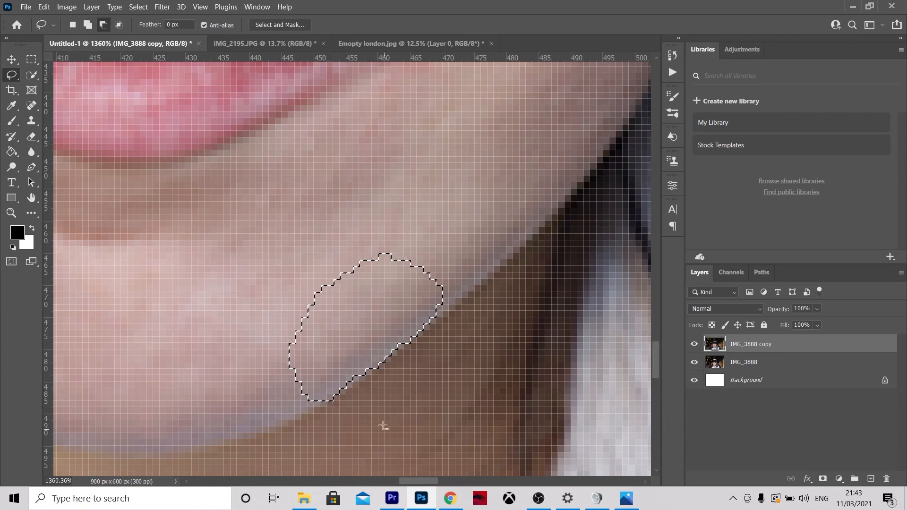
{"action": "scroll", "coordinate": [358, 405], "scroll_direction": "down", "scroll_amount": 5}
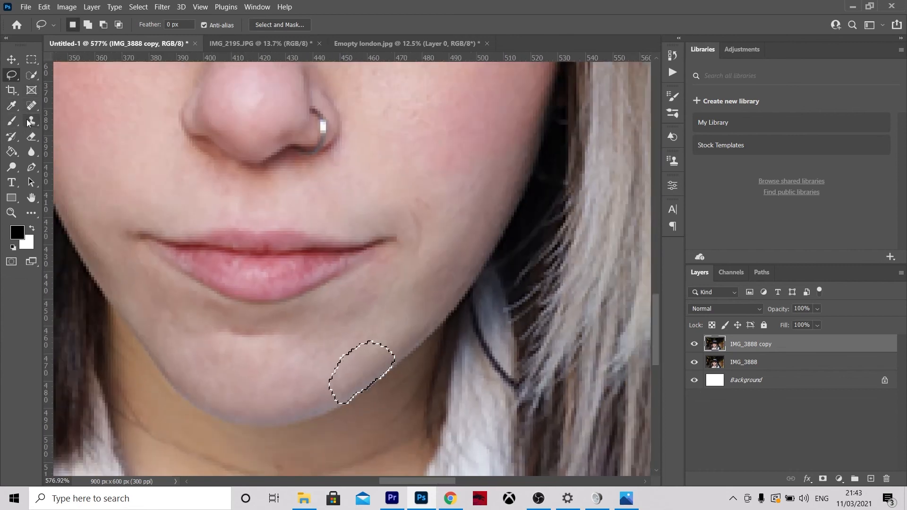
- Heal the bluish jaw edge inside the selection with the Spot Healing Brush, and deselect
{"action": "left_click", "coordinate": [33, 101]}
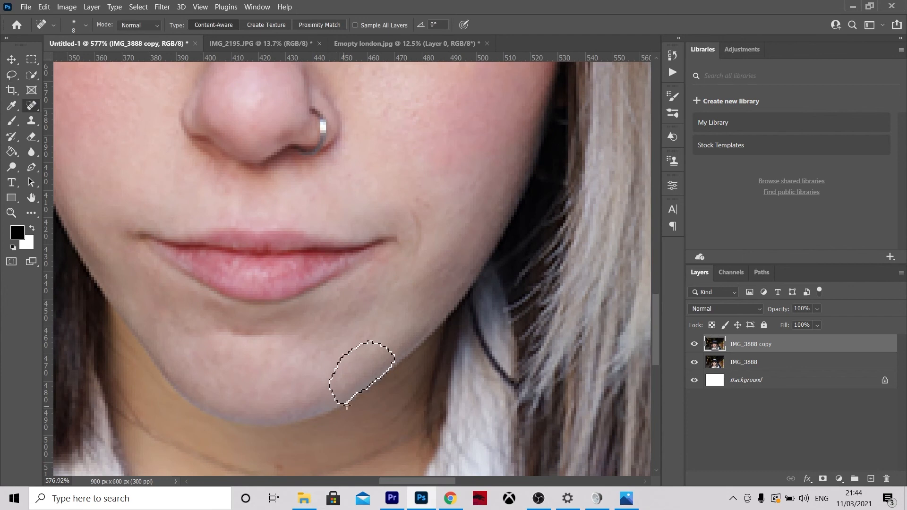
{"action": "mouse_move", "coordinate": [356, 395]}
{"action": "left_mouse_down"}
{"action": "mouse_move", "coordinate": [375, 391]}
{"action": "mouse_move", "coordinate": [395, 368]}
{"action": "mouse_move", "coordinate": [352, 354]}
{"action": "mouse_move", "coordinate": [344, 396]}
{"action": "left_mouse_up"}
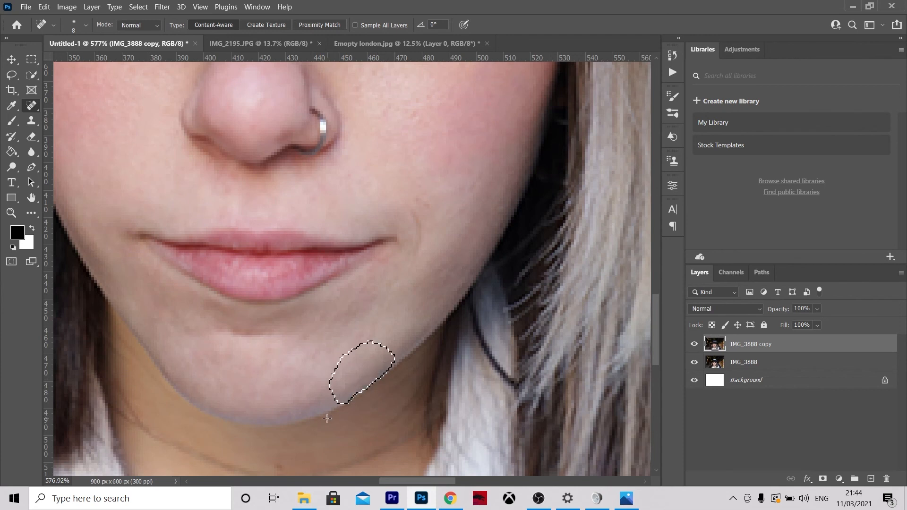
{"action": "key", "text": "ctrl+d"}
{"action": "scroll", "coordinate": [448, 354], "scroll_direction": "down", "scroll_amount": 3}
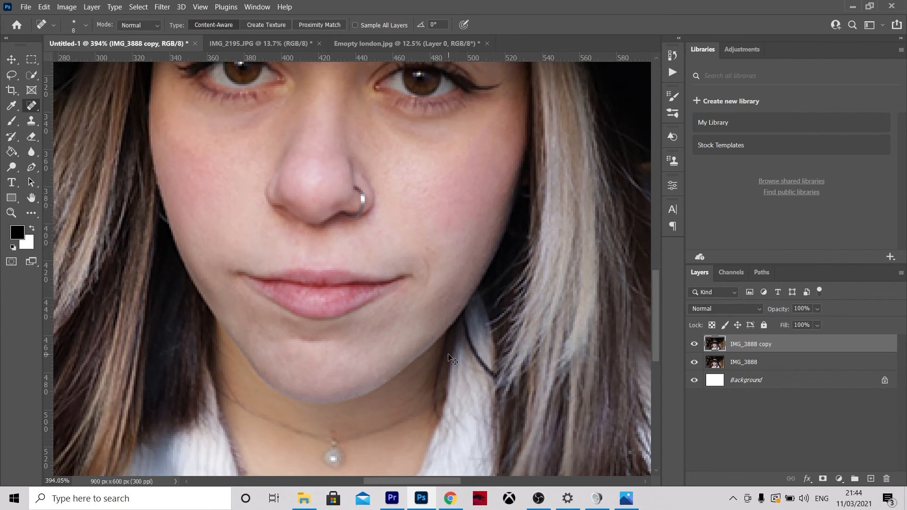
{"action": "key", "text": "ctrl+shift+d"}
{"action": "key", "text": "ctrl+d"}
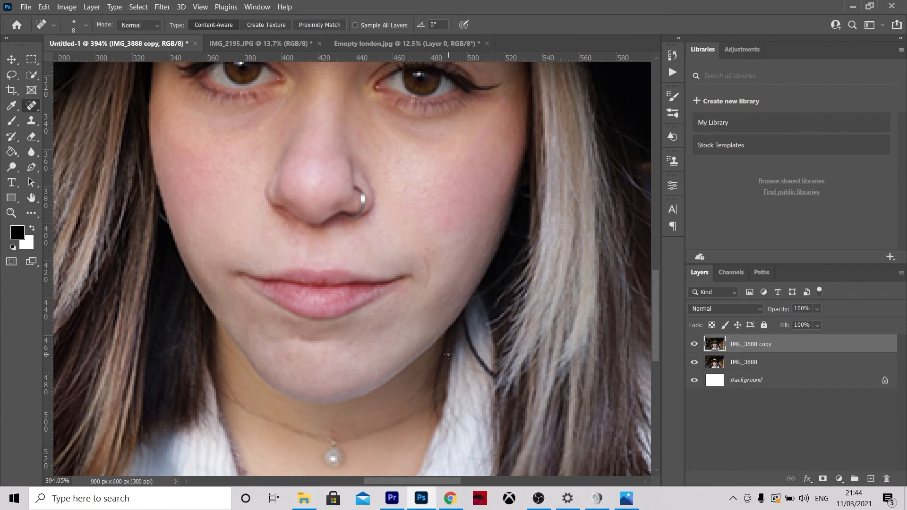